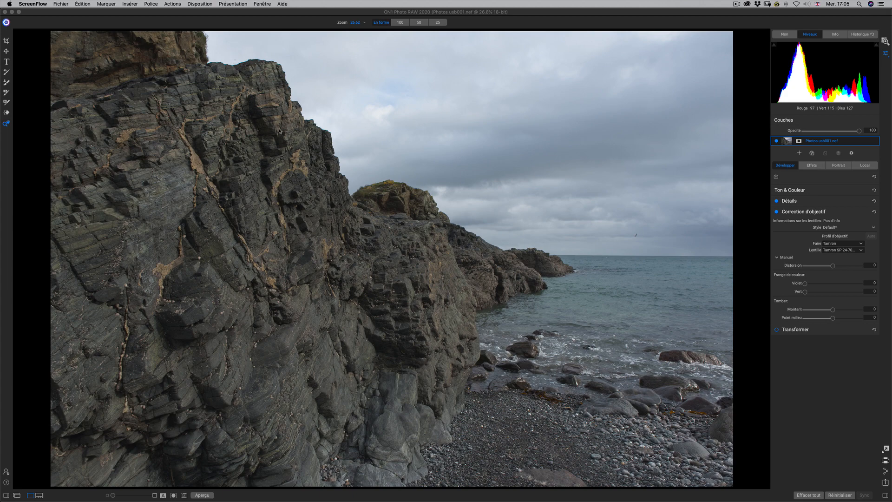
Step: With the quick mask brush in Laissez tomber mode, paint a drop stroke across the cloudy sky
{"action": "left_click", "coordinate": [7, 93]}
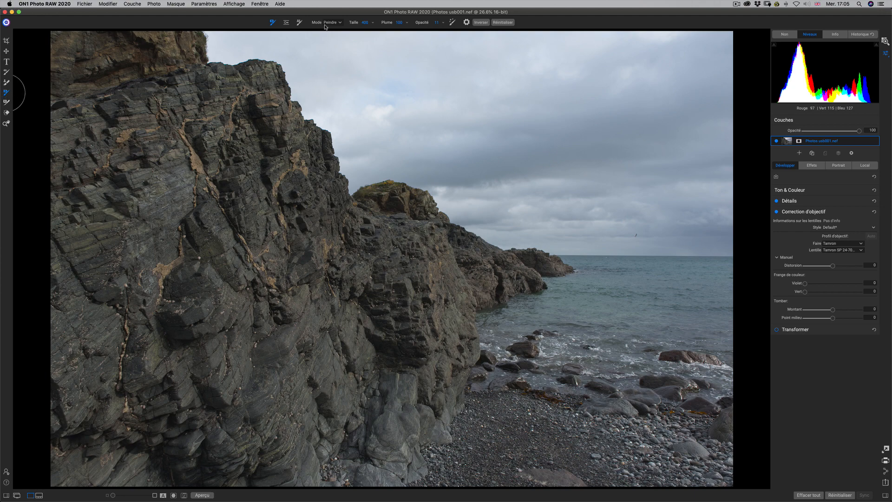
{"action": "left_click", "coordinate": [300, 23]}
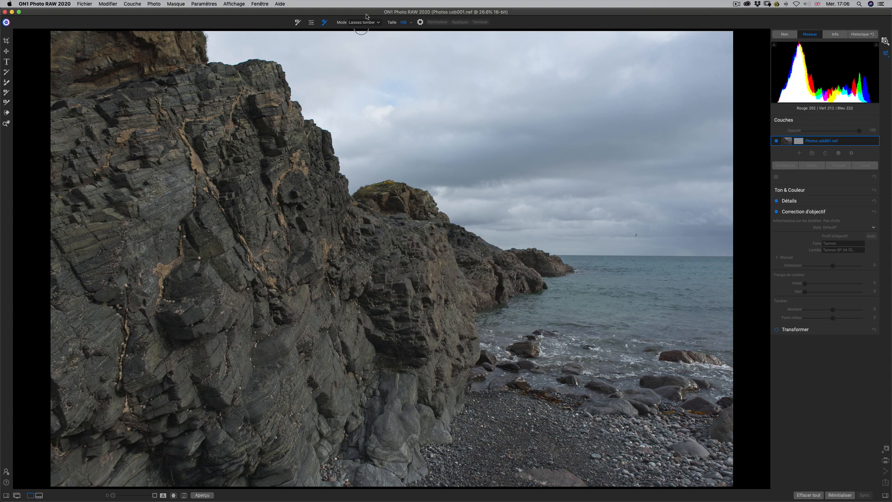
{"action": "left_click", "coordinate": [377, 23]}
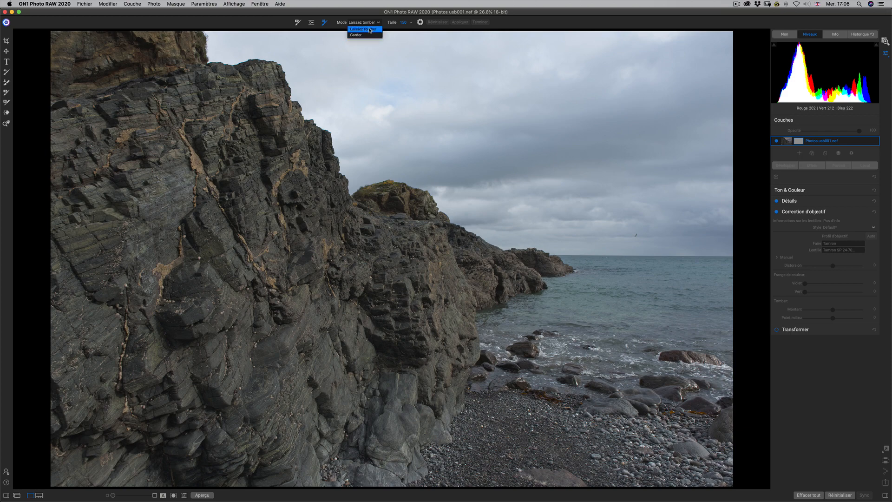
{"action": "left_click", "coordinate": [370, 30]}
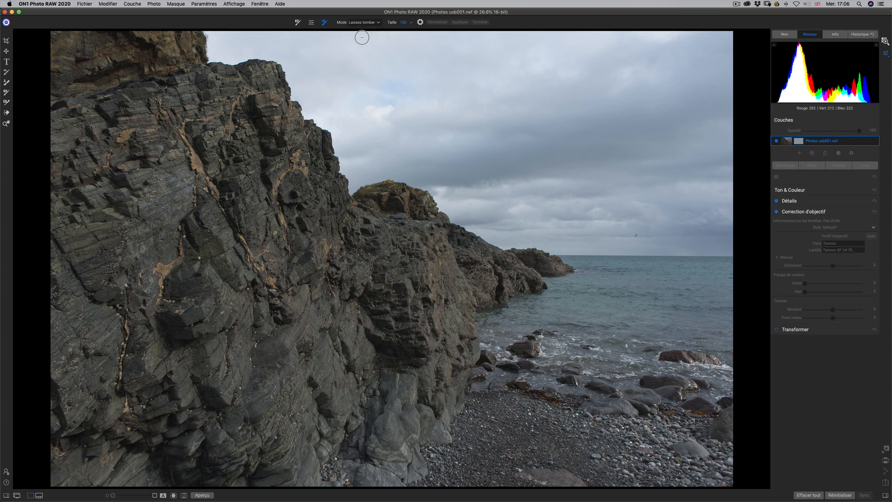
{"action": "left_click", "coordinate": [378, 24]}
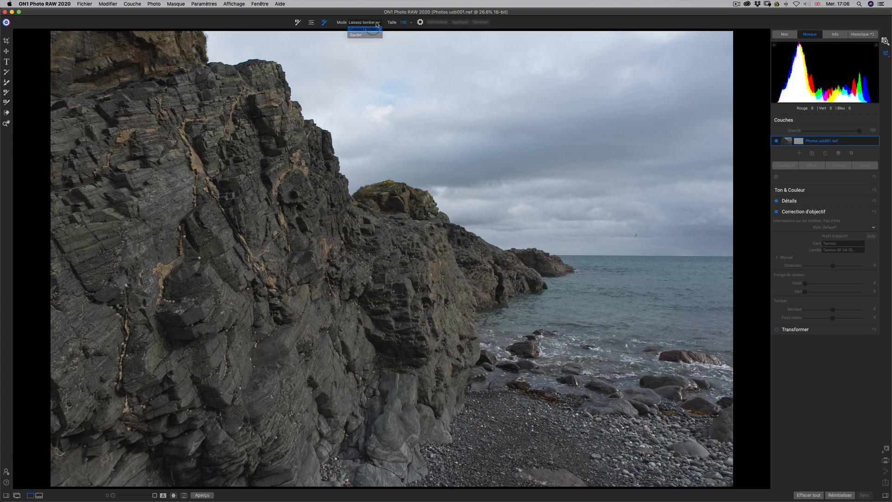
{"action": "left_click", "coordinate": [367, 29]}
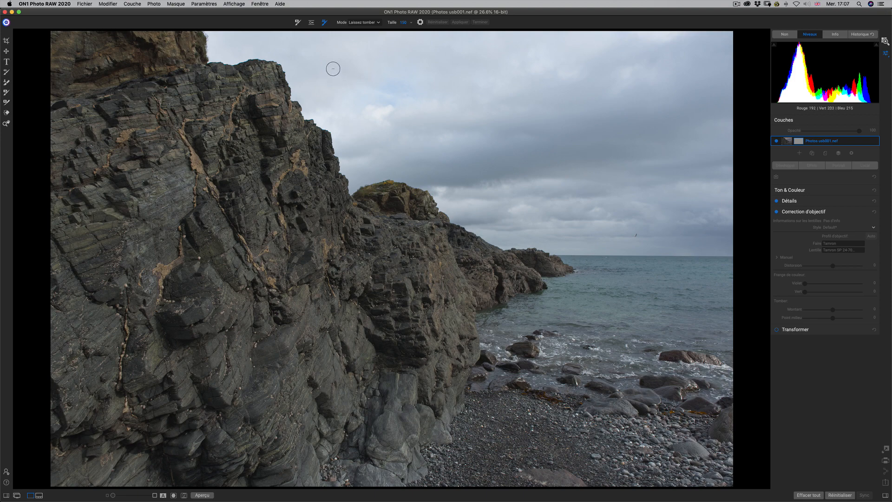
{"action": "mouse_move", "coordinate": [333, 67]}
{"action": "left_mouse_down"}
{"action": "mouse_move", "coordinate": [349, 84]}
{"action": "mouse_move", "coordinate": [531, 101]}
{"action": "mouse_move", "coordinate": [711, 147]}
{"action": "mouse_move", "coordinate": [494, 166]}
{"action": "mouse_move", "coordinate": [718, 236]}
{"action": "mouse_move", "coordinate": [501, 50]}
{"action": "mouse_move", "coordinate": [463, 49]}
{"action": "left_mouse_up"}
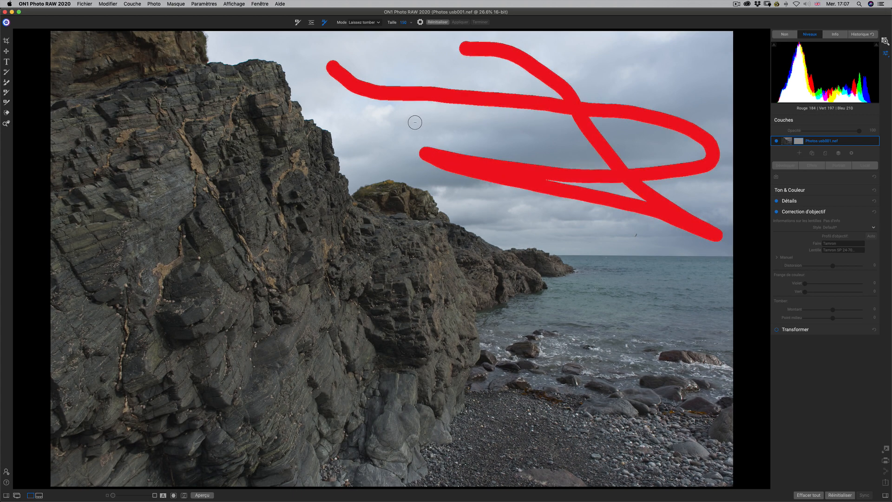
Step: Switch the quick mask brush to Garder mode, paint across the cliff and sea, and finish the mask to remove the sky
{"action": "key", "text": "x"}
{"action": "key", "text": "x"}
{"action": "key", "text": "x"}
{"action": "key", "text": "x"}
{"action": "left_click", "coordinate": [376, 23]}
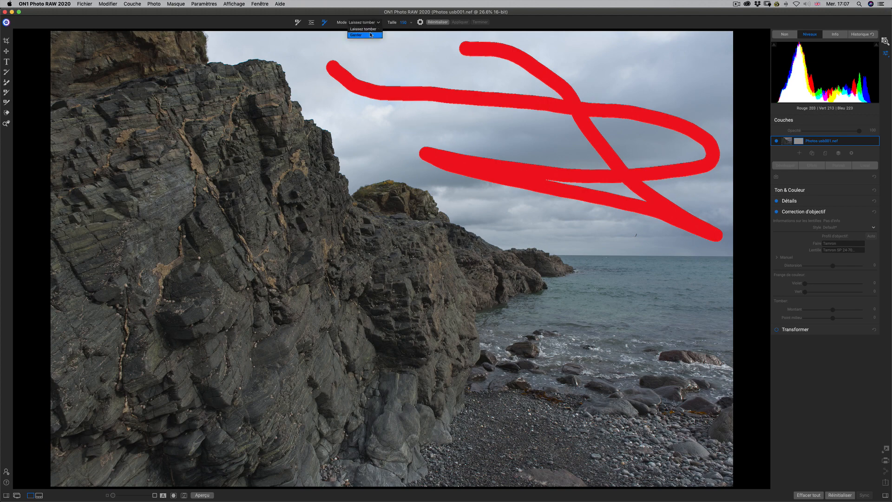
{"action": "left_click", "coordinate": [362, 31]}
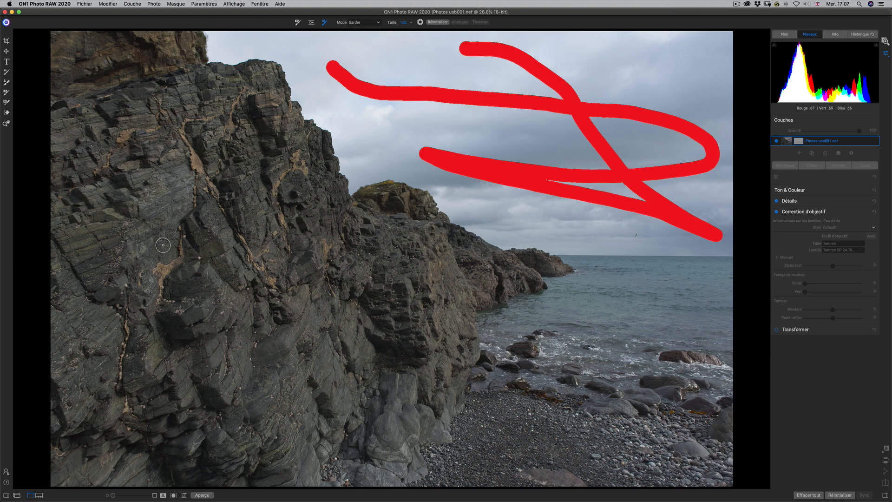
{"action": "mouse_move", "coordinate": [139, 241]}
{"action": "left_mouse_down"}
{"action": "mouse_move", "coordinate": [173, 254]}
{"action": "mouse_move", "coordinate": [294, 272]}
{"action": "mouse_move", "coordinate": [474, 276]}
{"action": "mouse_move", "coordinate": [537, 263]}
{"action": "mouse_move", "coordinate": [411, 273]}
{"action": "mouse_move", "coordinate": [271, 260]}
{"action": "mouse_move", "coordinate": [162, 215]}
{"action": "mouse_move", "coordinate": [107, 164]}
{"action": "mouse_move", "coordinate": [101, 199]}
{"action": "mouse_move", "coordinate": [194, 307]}
{"action": "mouse_move", "coordinate": [288, 380]}
{"action": "mouse_move", "coordinate": [169, 425]}
{"action": "mouse_move", "coordinate": [337, 386]}
{"action": "mouse_move", "coordinate": [435, 341]}
{"action": "mouse_move", "coordinate": [387, 349]}
{"action": "mouse_move", "coordinate": [450, 384]}
{"action": "mouse_move", "coordinate": [523, 407]}
{"action": "mouse_move", "coordinate": [650, 428]}
{"action": "mouse_move", "coordinate": [455, 440]}
{"action": "mouse_move", "coordinate": [737, 461]}
{"action": "mouse_move", "coordinate": [711, 433]}
{"action": "mouse_move", "coordinate": [480, 378]}
{"action": "mouse_move", "coordinate": [502, 351]}
{"action": "mouse_move", "coordinate": [700, 303]}
{"action": "mouse_move", "coordinate": [575, 301]}
{"action": "mouse_move", "coordinate": [670, 290]}
{"action": "mouse_move", "coordinate": [726, 300]}
{"action": "left_mouse_up"}
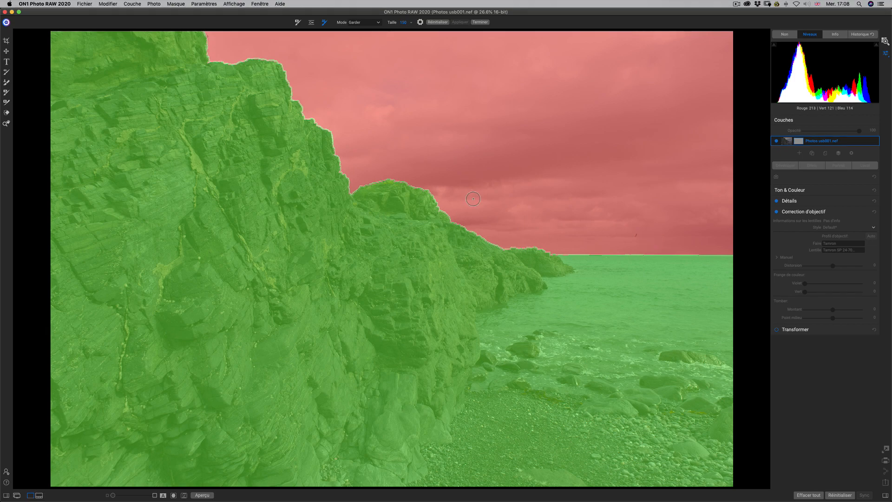
{"action": "left_click", "coordinate": [481, 24]}
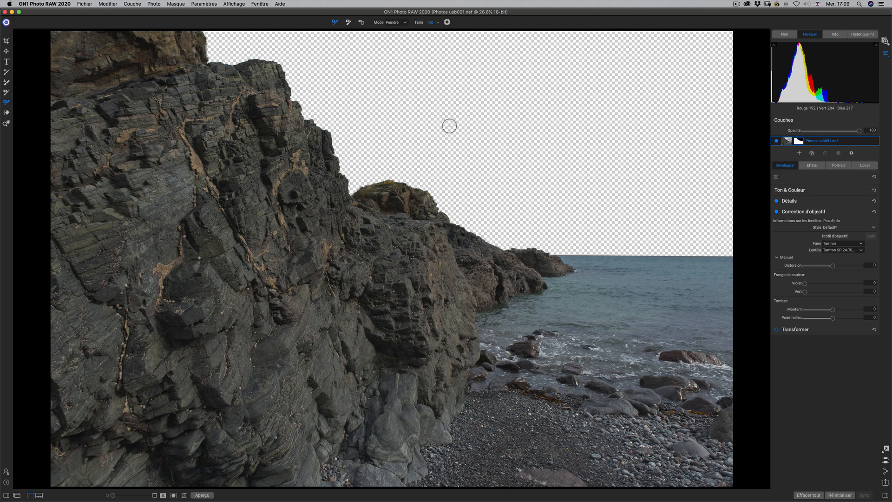
Step: Set the mask refinement brush to Paint In mode and brush along the mask edge from the horizon up the cliff outline
{"action": "left_click", "coordinate": [404, 22]}
{"action": "left_click", "coordinate": [401, 36]}
{"action": "mouse_move", "coordinate": [572, 267]}
{"action": "left_mouse_down"}
{"action": "mouse_move", "coordinate": [474, 233]}
{"action": "mouse_move", "coordinate": [425, 187]}
{"action": "mouse_move", "coordinate": [379, 181]}
{"action": "mouse_move", "coordinate": [348, 189]}
{"action": "mouse_move", "coordinate": [328, 127]}
{"action": "mouse_move", "coordinate": [255, 56]}
{"action": "mouse_move", "coordinate": [282, 67]}
{"action": "mouse_move", "coordinate": [265, 56]}
{"action": "mouse_move", "coordinate": [209, 62]}
{"action": "mouse_move", "coordinate": [188, 31]}
{"action": "left_mouse_up"}
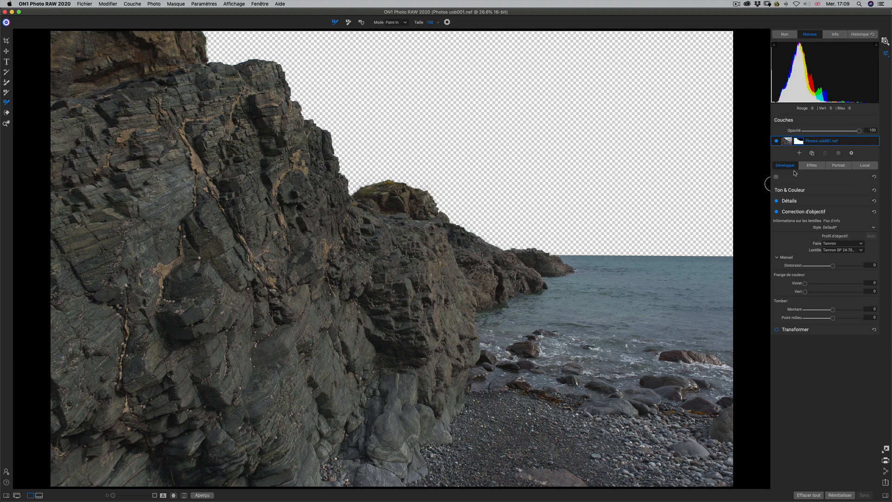
Step: Add _DSC1087.NEF from the 2019-10-23 folder as a layer and arrange Photos usb001.nef above it
{"action": "left_click", "coordinate": [798, 154]}
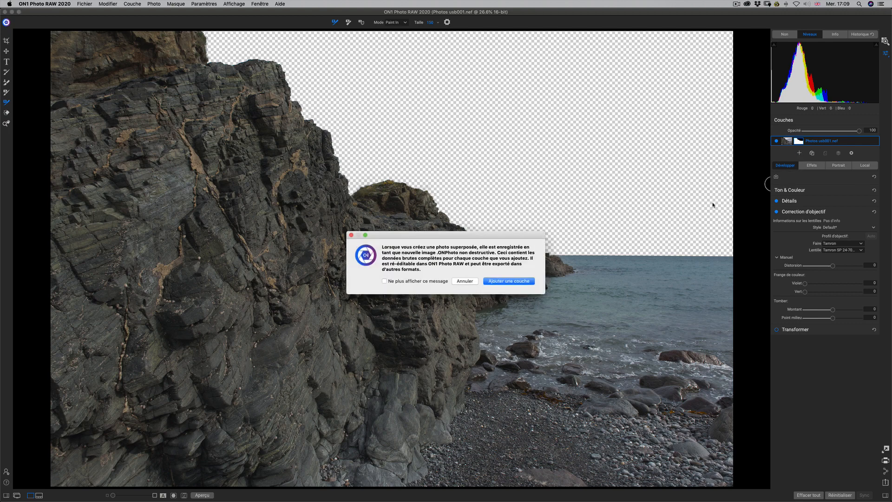
{"action": "left_click", "coordinate": [513, 282]}
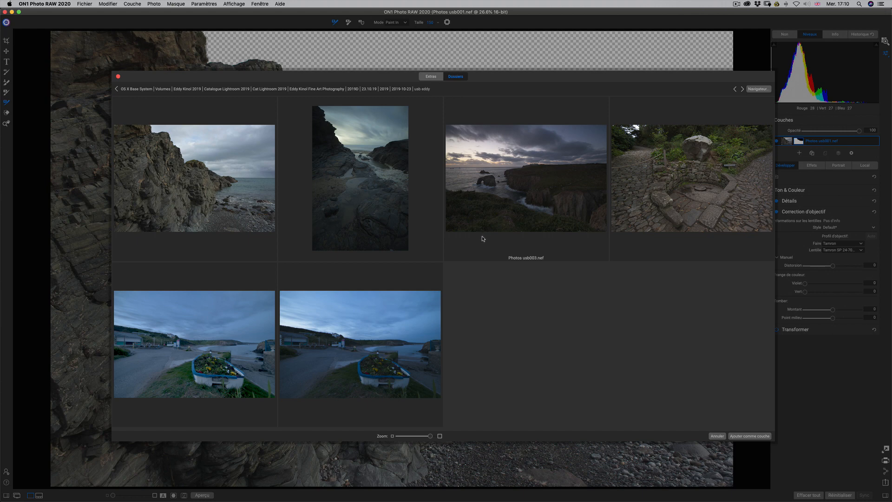
{"action": "left_click", "coordinate": [118, 90]}
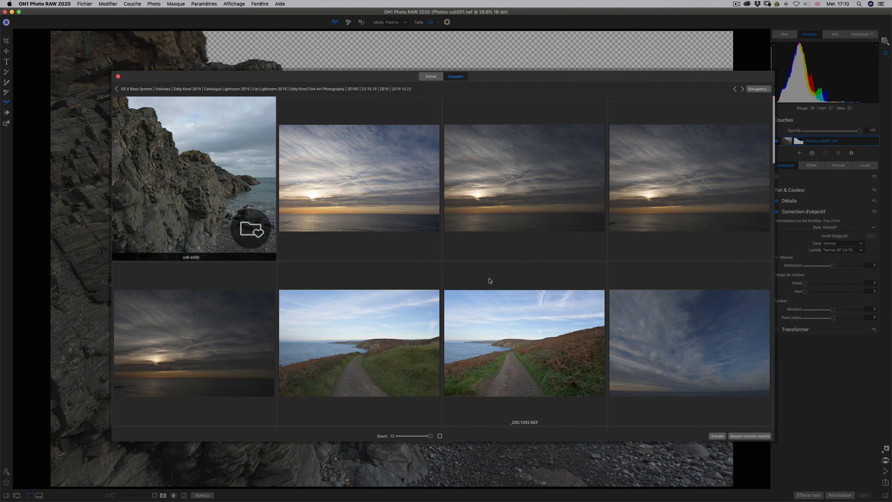
{"action": "left_click", "coordinate": [379, 183]}
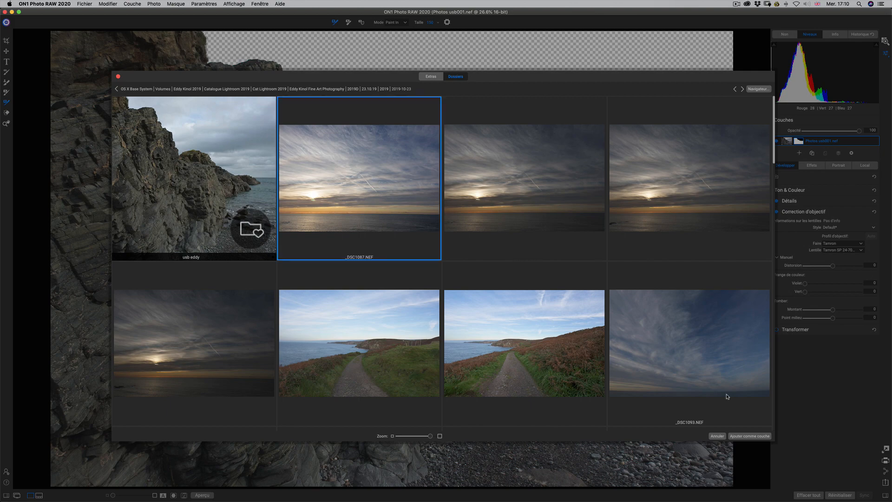
{"action": "left_click", "coordinate": [756, 436]}
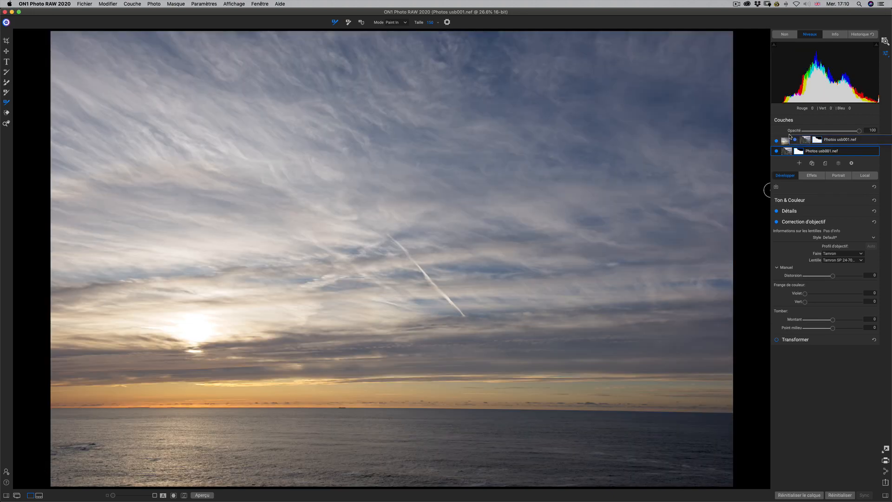
{"action": "left_click_drag", "start_coordinate": [790, 136], "coordinate": [789, 140]}
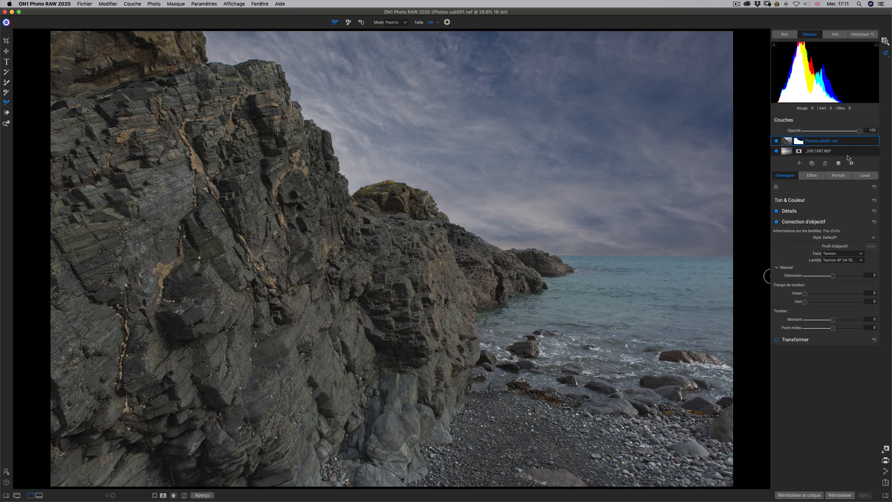
Step: Reposition the _DSC1087.NEF sky layer so its sunset horizon meets the sea horizon behind the cliff
{"action": "left_click", "coordinate": [832, 151]}
{"action": "left_click", "coordinate": [7, 52]}
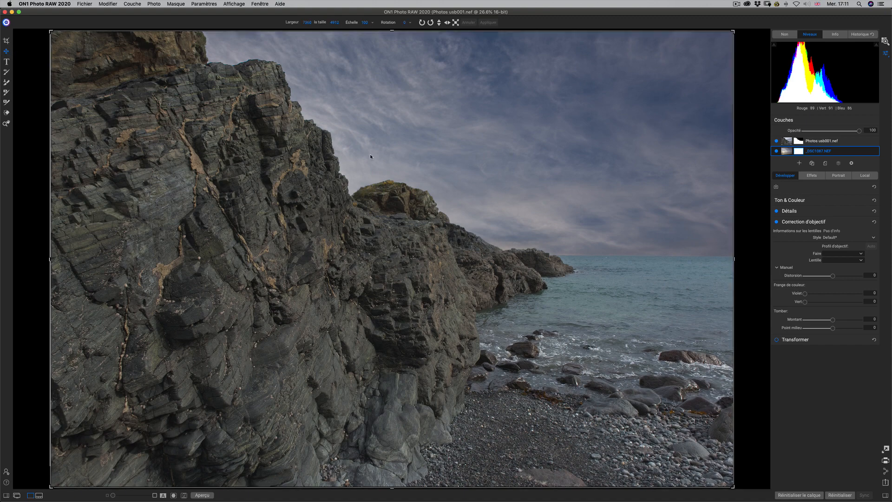
{"action": "left_click_drag", "start_coordinate": [516, 183], "coordinate": [613, 36]}
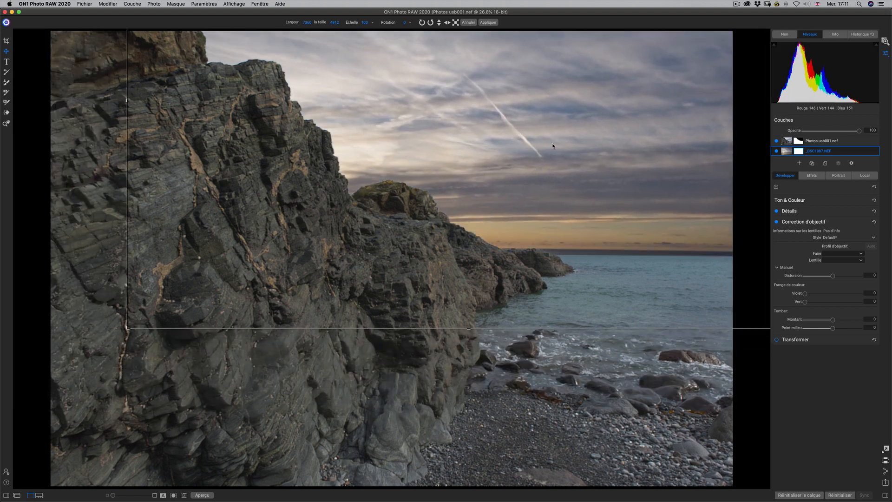
{"action": "left_click_drag", "start_coordinate": [551, 149], "coordinate": [580, 160]}
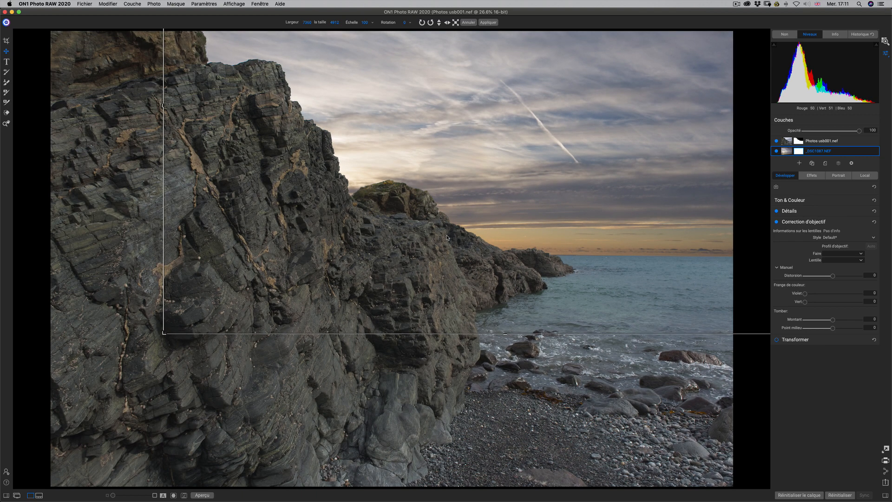
{"action": "mouse_move", "coordinate": [474, 160]}
{"action": "left_mouse_down"}
{"action": "mouse_move", "coordinate": [549, 160]}
{"action": "mouse_move", "coordinate": [487, 161]}
{"action": "left_mouse_up"}
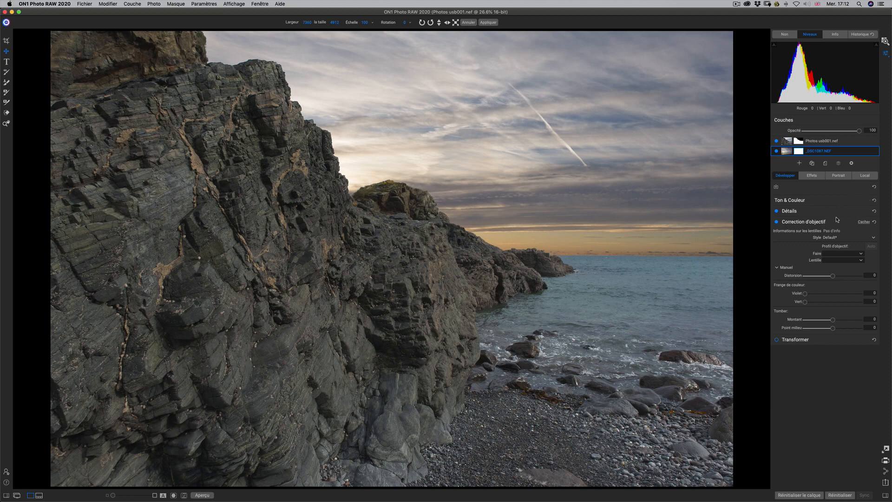
Step: Apply AI Auto tone to the Photos usb001.nef layer and to the _DSC1087.NEF sky layer
{"action": "left_click", "coordinate": [784, 142]}
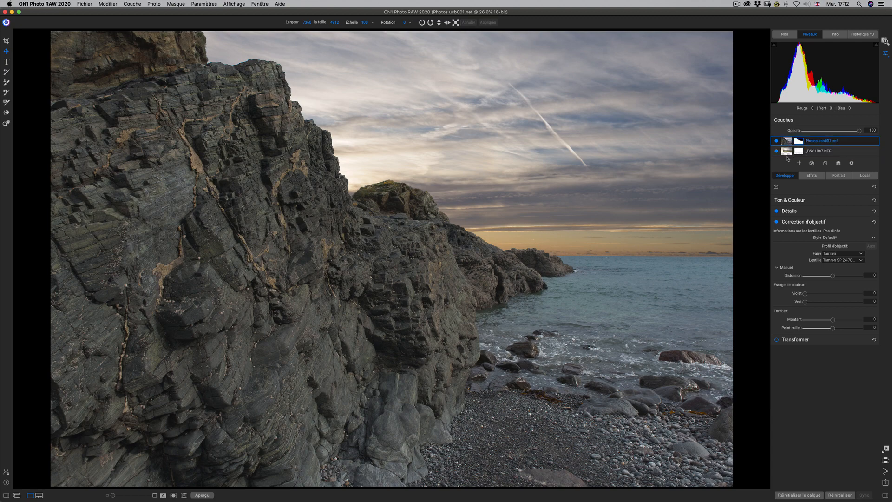
{"action": "left_click", "coordinate": [812, 175]}
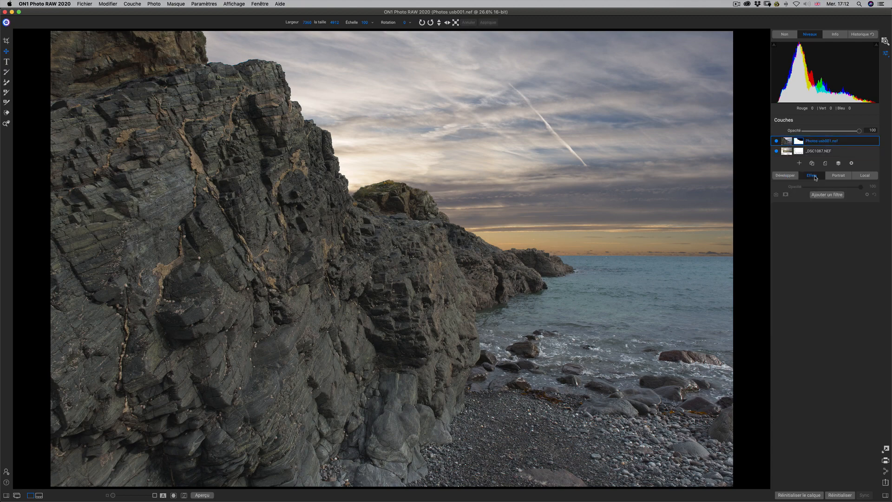
{"action": "left_click", "coordinate": [788, 176]}
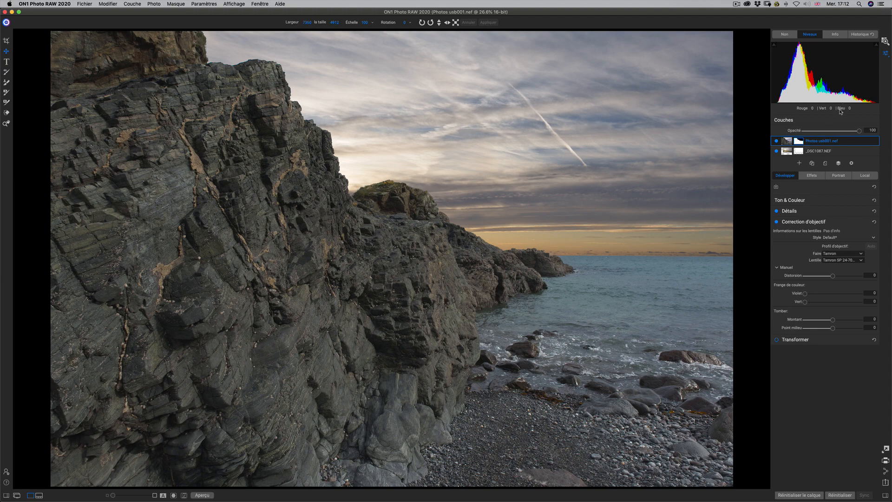
{"action": "left_click", "coordinate": [791, 200]}
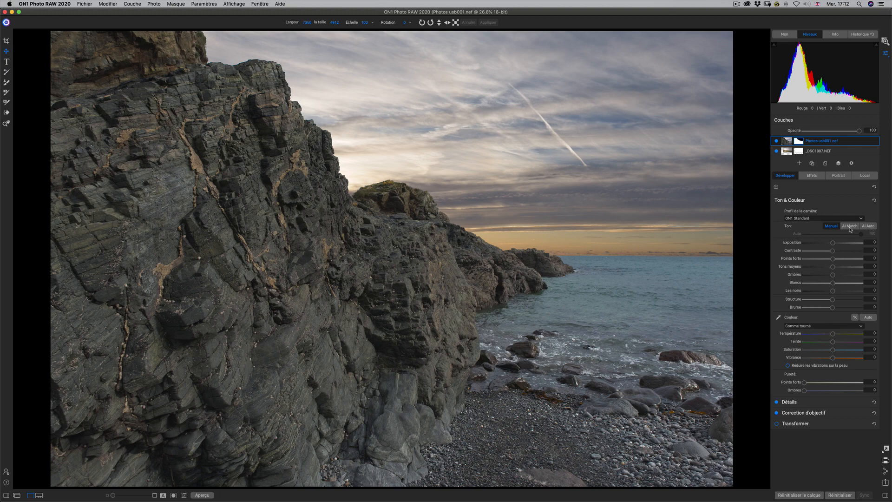
{"action": "left_click", "coordinate": [870, 227]}
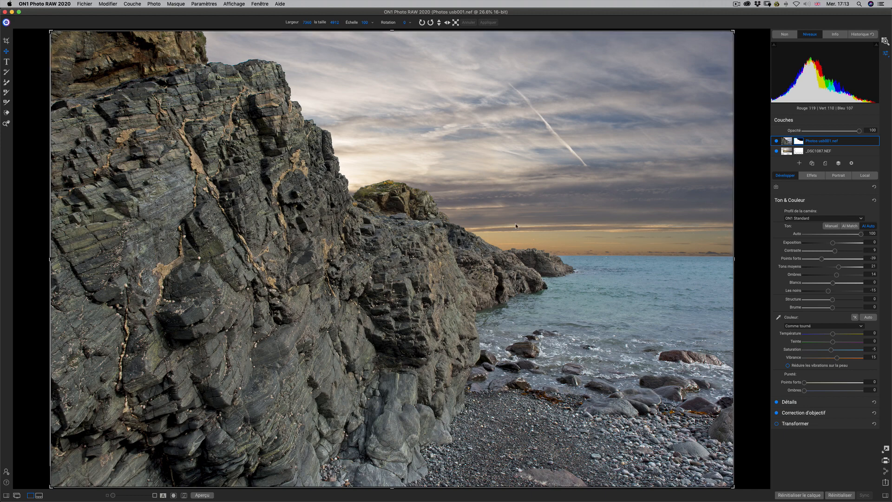
{"action": "left_click", "coordinate": [787, 151]}
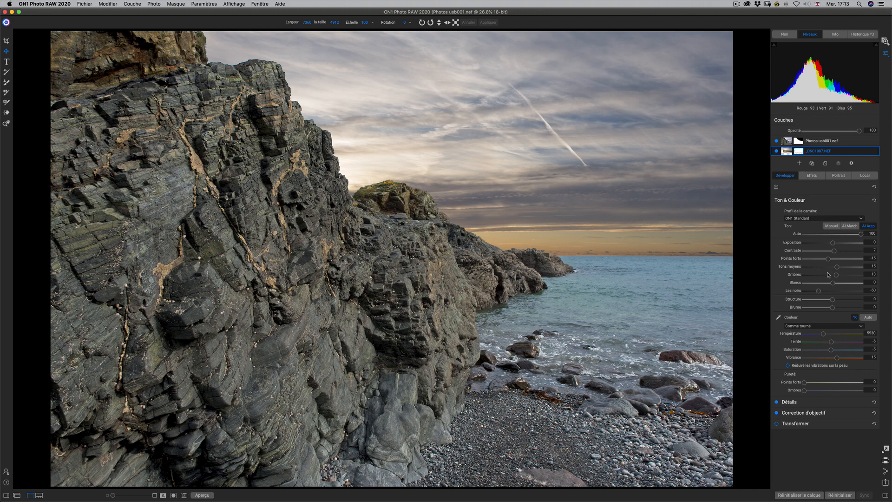
Step: Lower the exposure of the Photos usb001.nef layer to about -1
{"action": "left_click", "coordinate": [787, 145]}
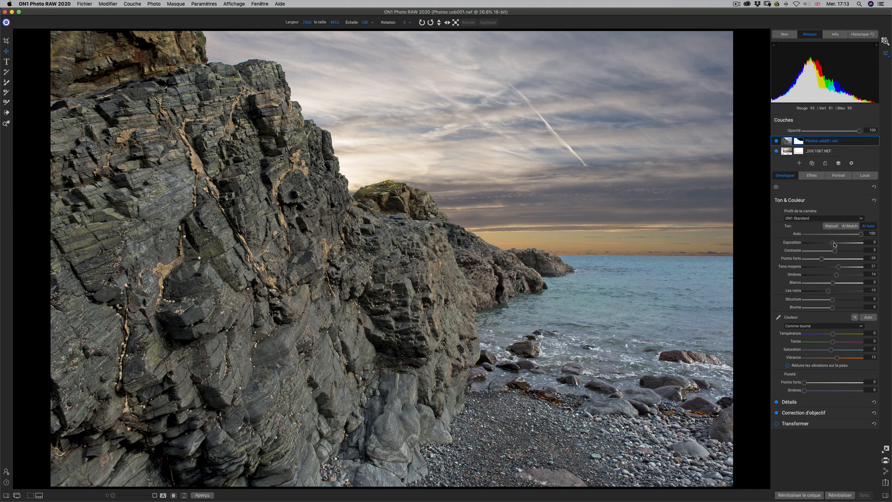
{"action": "left_click_drag", "start_coordinate": [835, 244], "coordinate": [827, 245]}
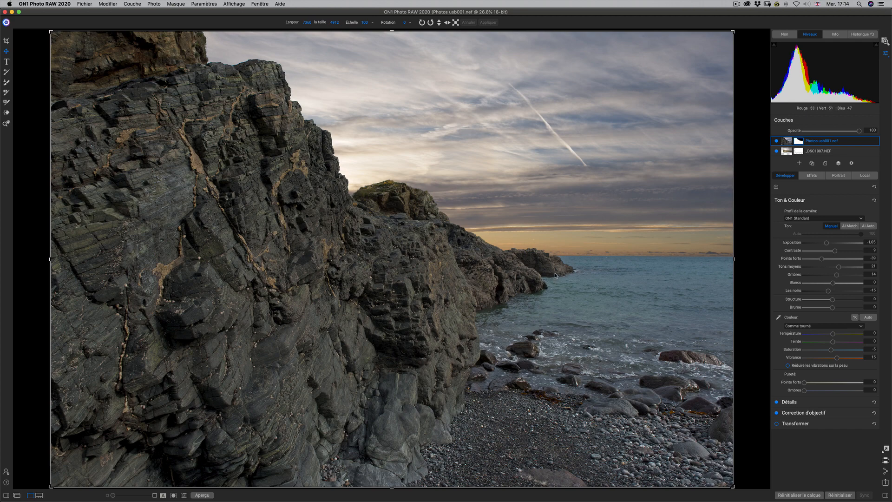
Step: Add _DSC1228.NEF from the 2019-12-04 folder as a layer and apply AI Auto tone to it
{"action": "left_click", "coordinate": [800, 164]}
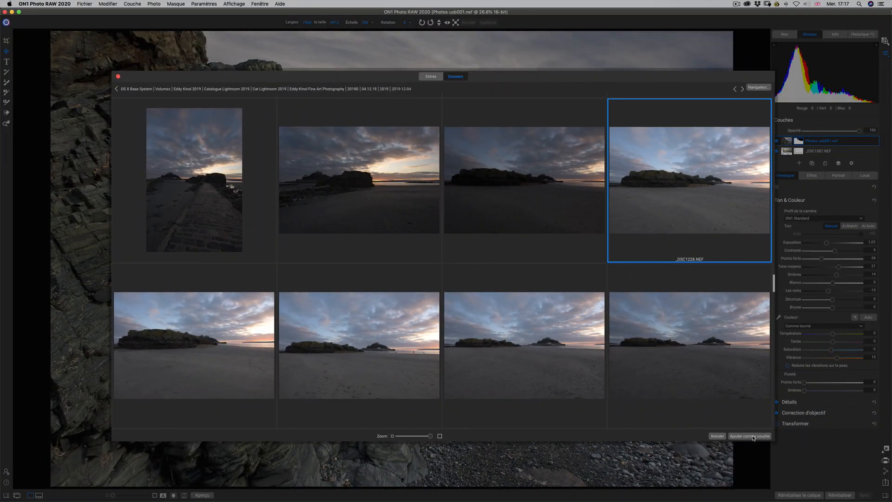
{"action": "key", "text": "Escape"}
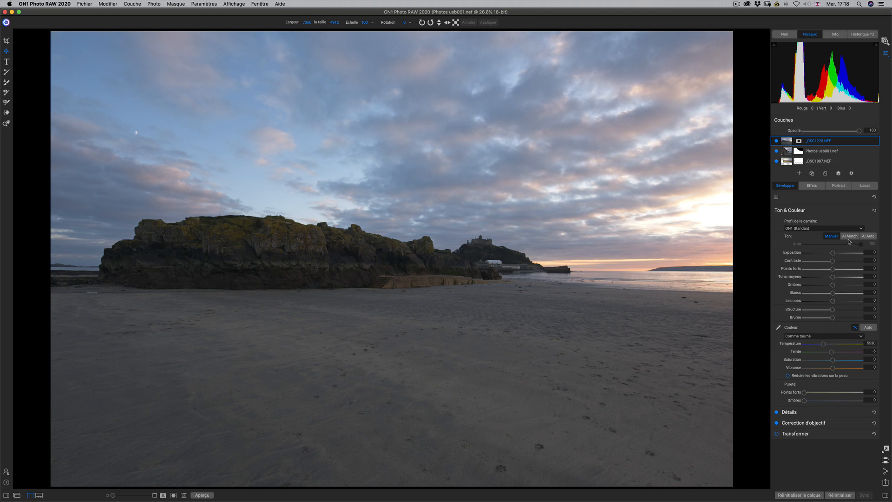
{"action": "left_click", "coordinate": [865, 237]}
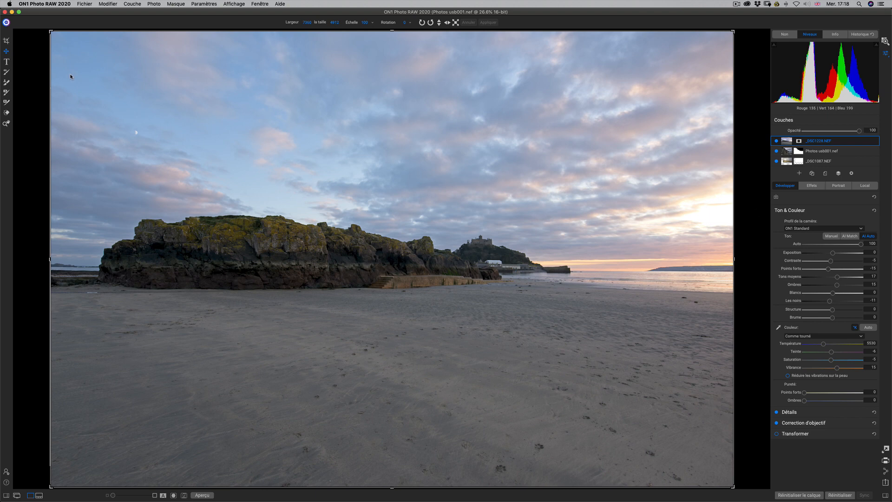
Step: Quick-mask the _DSC1228.NEF layer, marking the rocky islands as keep and the sky, sea and beach as drop, and apply the mask
{"action": "left_click", "coordinate": [10, 93]}
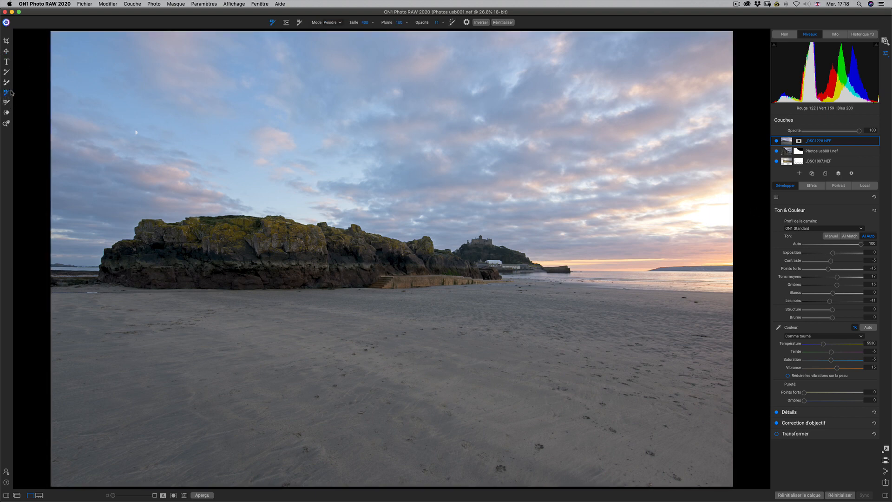
{"action": "left_click", "coordinate": [298, 24]}
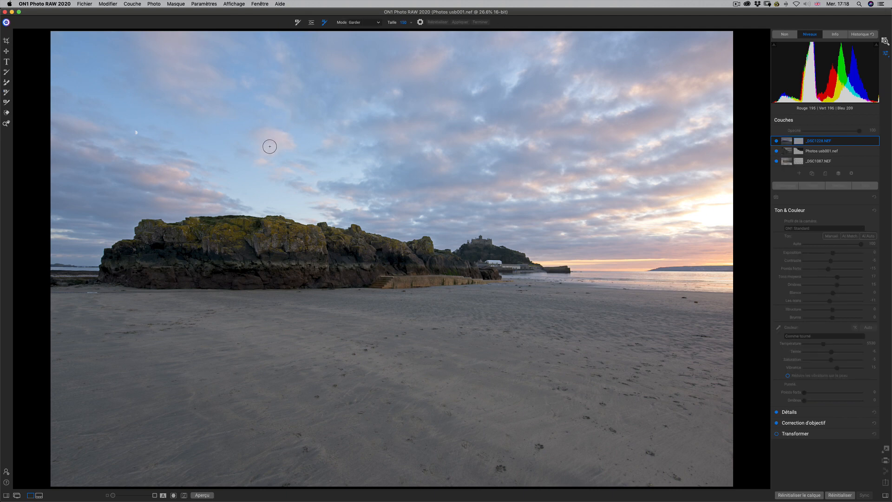
{"action": "mouse_move", "coordinate": [176, 257]}
{"action": "left_mouse_down"}
{"action": "mouse_move", "coordinate": [448, 266]}
{"action": "mouse_move", "coordinate": [505, 254]}
{"action": "left_mouse_up"}
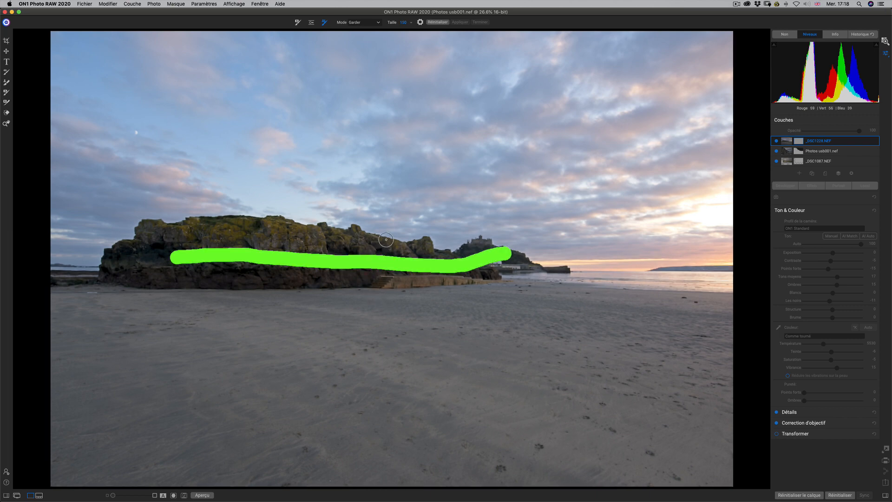
{"action": "key", "text": "x"}
{"action": "mouse_move", "coordinate": [394, 129]}
{"action": "left_mouse_down"}
{"action": "mouse_move", "coordinate": [656, 143]}
{"action": "mouse_move", "coordinate": [446, 174]}
{"action": "mouse_move", "coordinate": [344, 175]}
{"action": "mouse_move", "coordinate": [623, 194]}
{"action": "mouse_move", "coordinate": [691, 216]}
{"action": "mouse_move", "coordinate": [679, 254]}
{"action": "mouse_move", "coordinate": [701, 257]}
{"action": "mouse_move", "coordinate": [631, 268]}
{"action": "mouse_move", "coordinate": [717, 285]}
{"action": "mouse_move", "coordinate": [520, 356]}
{"action": "mouse_move", "coordinate": [161, 420]}
{"action": "mouse_move", "coordinate": [518, 405]}
{"action": "mouse_move", "coordinate": [579, 417]}
{"action": "mouse_move", "coordinate": [289, 422]}
{"action": "mouse_move", "coordinate": [163, 395]}
{"action": "mouse_move", "coordinate": [101, 365]}
{"action": "mouse_move", "coordinate": [64, 329]}
{"action": "mouse_move", "coordinate": [50, 280]}
{"action": "mouse_move", "coordinate": [56, 236]}
{"action": "mouse_move", "coordinate": [89, 158]}
{"action": "mouse_move", "coordinate": [140, 97]}
{"action": "mouse_move", "coordinate": [224, 73]}
{"action": "mouse_move", "coordinate": [299, 94]}
{"action": "mouse_move", "coordinate": [393, 152]}
{"action": "mouse_move", "coordinate": [465, 167]}
{"action": "left_mouse_up"}
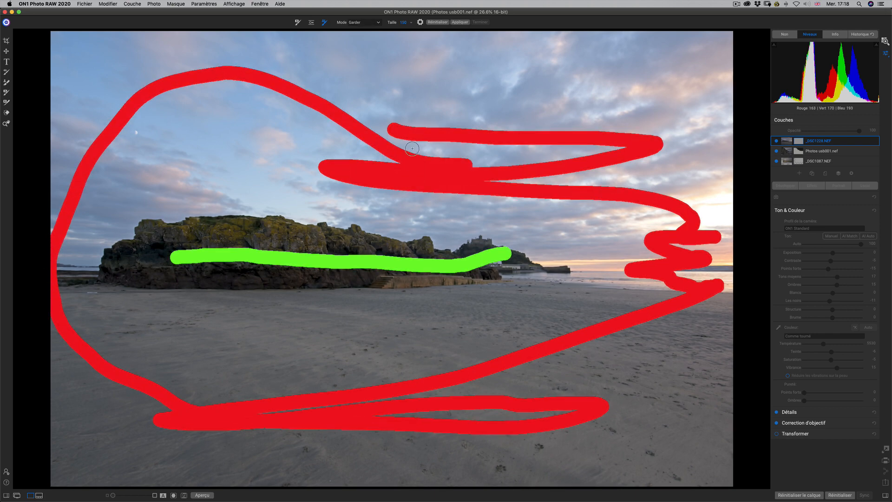
{"action": "left_click", "coordinate": [460, 22]}
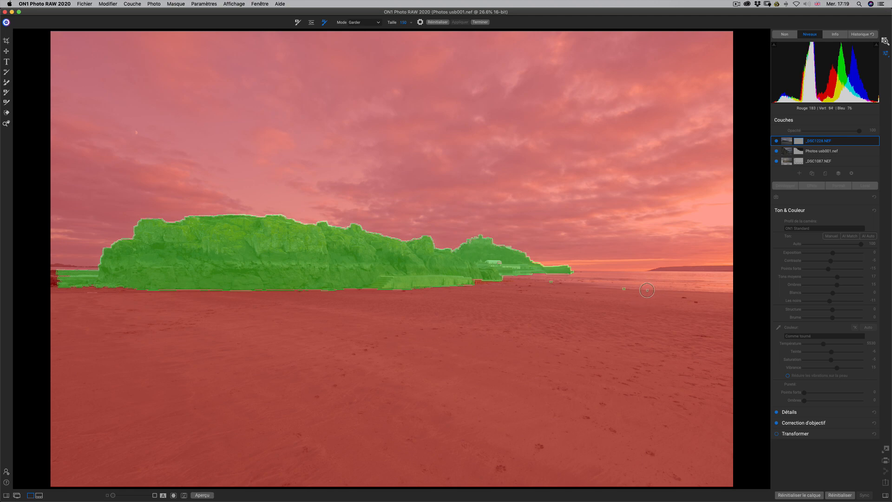
Step: Drop the stray kept spots near the beach waterline from the quick mask and finalize it
{"action": "key", "text": "x"}
{"action": "left_click_drag", "start_coordinate": [624, 287], "coordinate": [625, 298]}
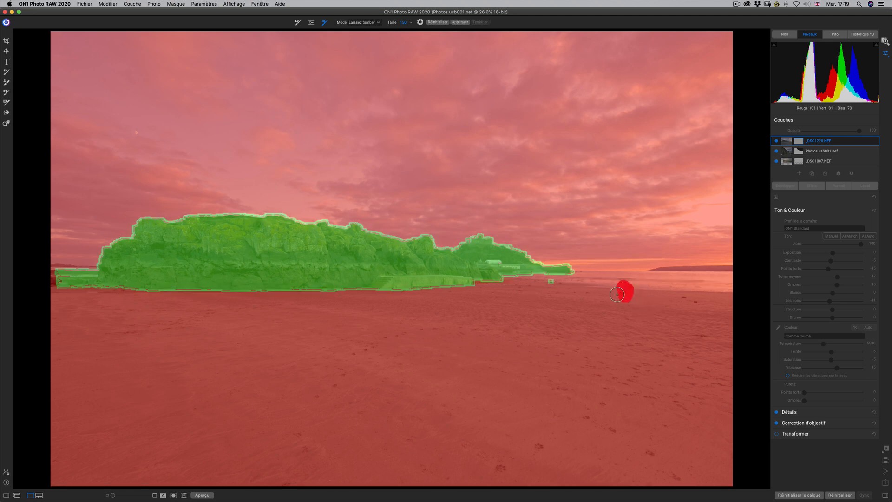
{"action": "left_click", "coordinate": [549, 281]}
{"action": "key", "text": "x"}
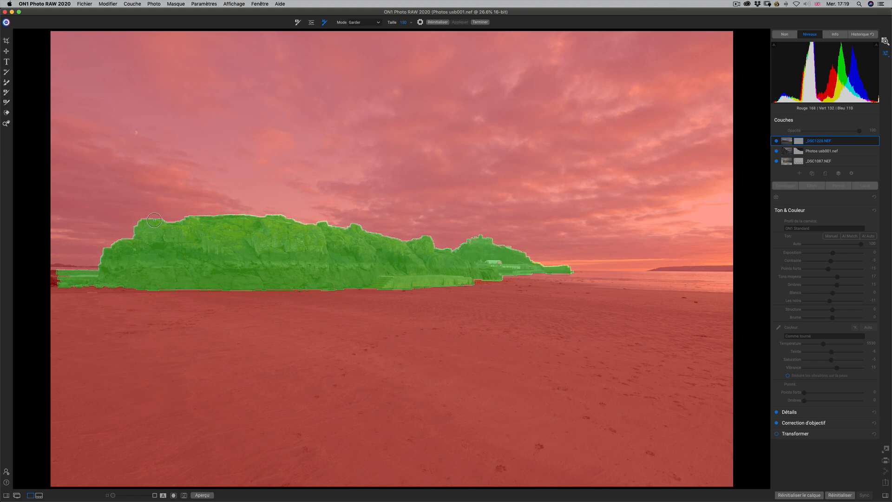
{"action": "left_click", "coordinate": [481, 23]}
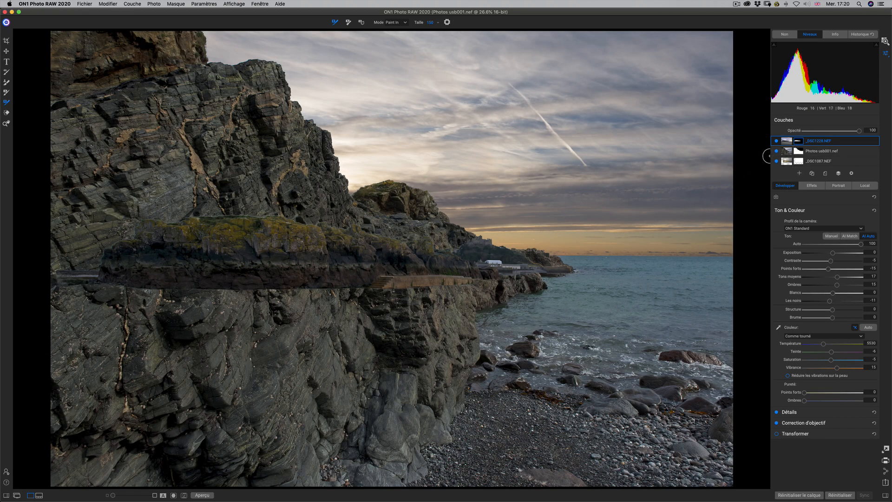
Step: Scale the cut-out island layer down to just over a quarter of the canvas width and place it on the sea horizon beside the cliff
{"action": "left_click", "coordinate": [6, 51]}
{"action": "left_click_drag", "start_coordinate": [337, 255], "coordinate": [599, 245]}
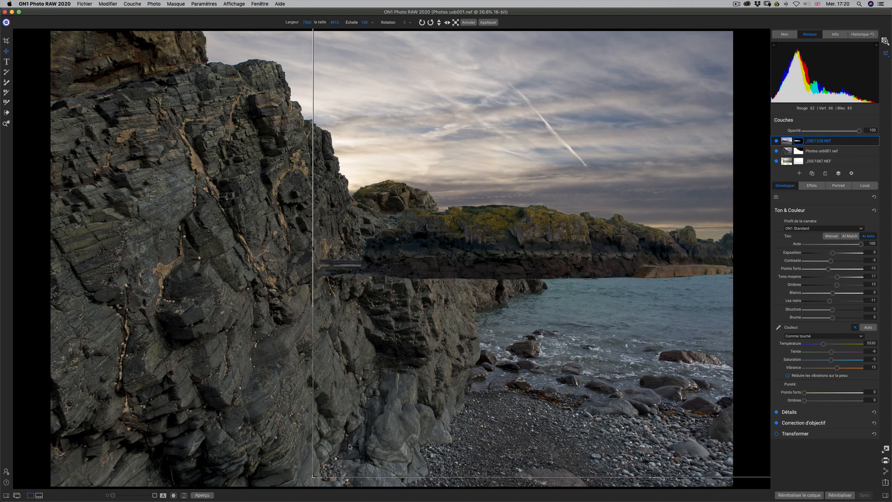
{"action": "left_click_drag", "start_coordinate": [313, 478], "coordinate": [553, 321]}
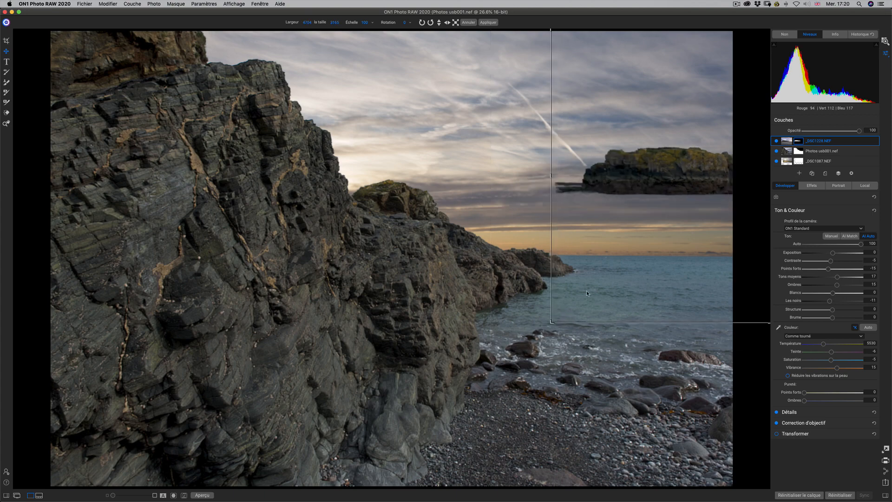
{"action": "left_click_drag", "start_coordinate": [662, 177], "coordinate": [357, 243]}
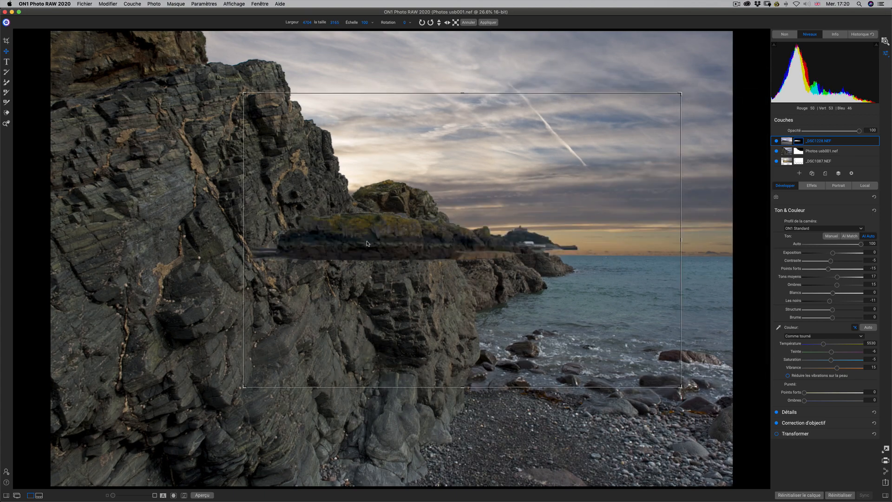
{"action": "left_click_drag", "start_coordinate": [681, 387], "coordinate": [618, 348]}
{"action": "left_click_drag", "start_coordinate": [563, 305], "coordinate": [549, 295]}
{"action": "left_click_drag", "start_coordinate": [384, 213], "coordinate": [668, 246]}
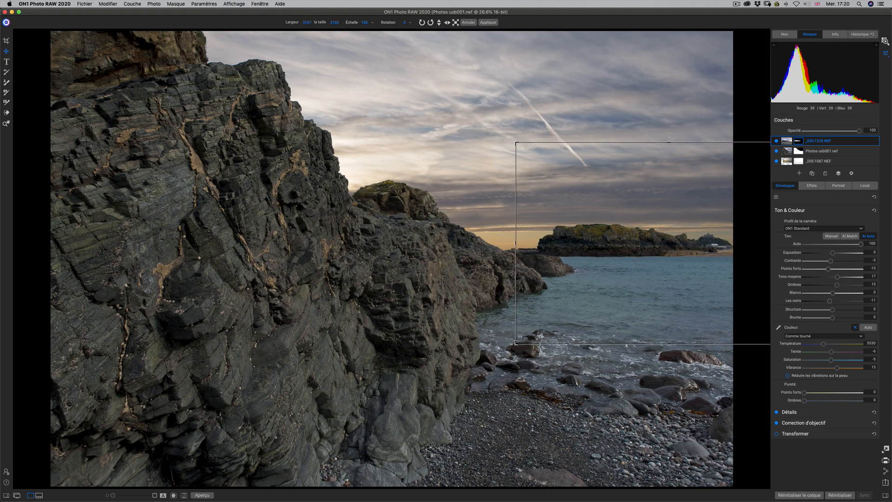
{"action": "left_click_drag", "start_coordinate": [516, 346], "coordinate": [632, 282]}
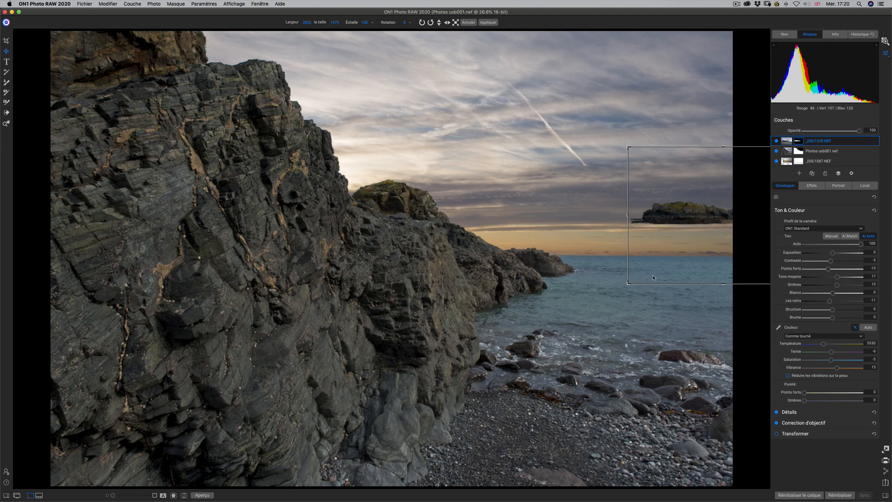
{"action": "left_click_drag", "start_coordinate": [693, 231], "coordinate": [626, 266]}
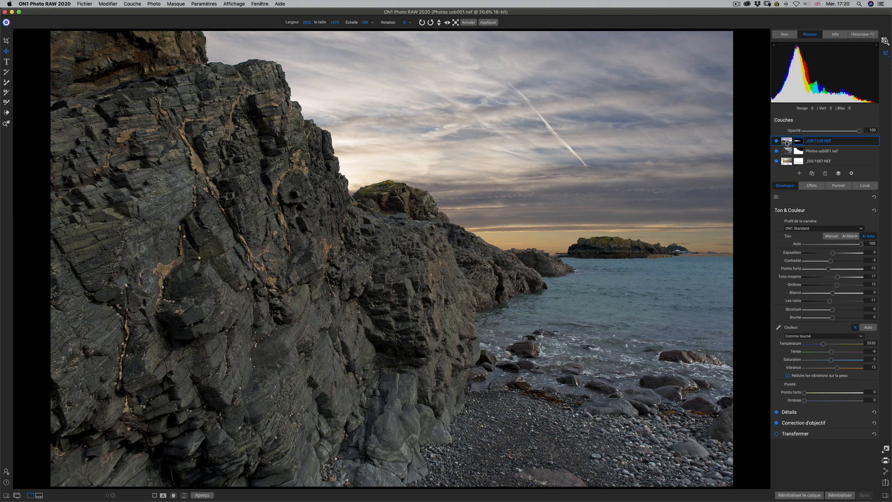
Step: Reorder the _DSC1228.NEF layer beneath the Photos usb001.nef layer and nudge the island slightly down to sit on the sea horizon
{"action": "left_click_drag", "start_coordinate": [787, 143], "coordinate": [783, 162]}
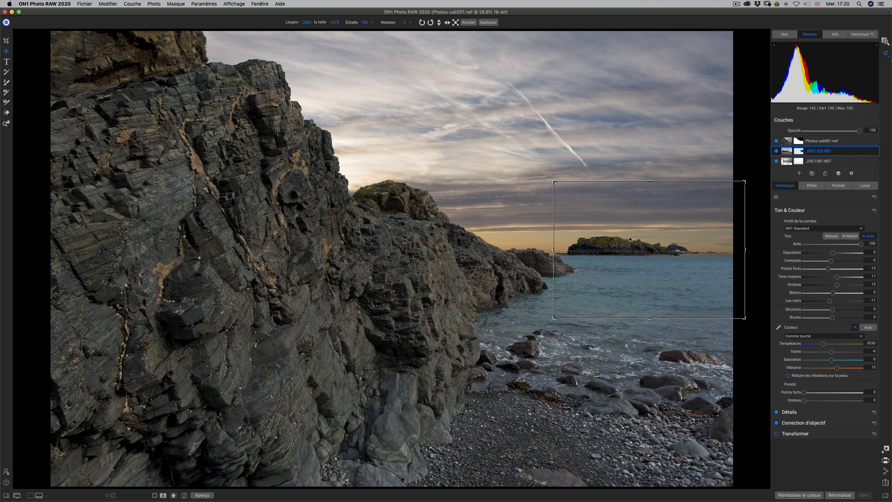
{"action": "left_click_drag", "start_coordinate": [629, 242], "coordinate": [626, 242]}
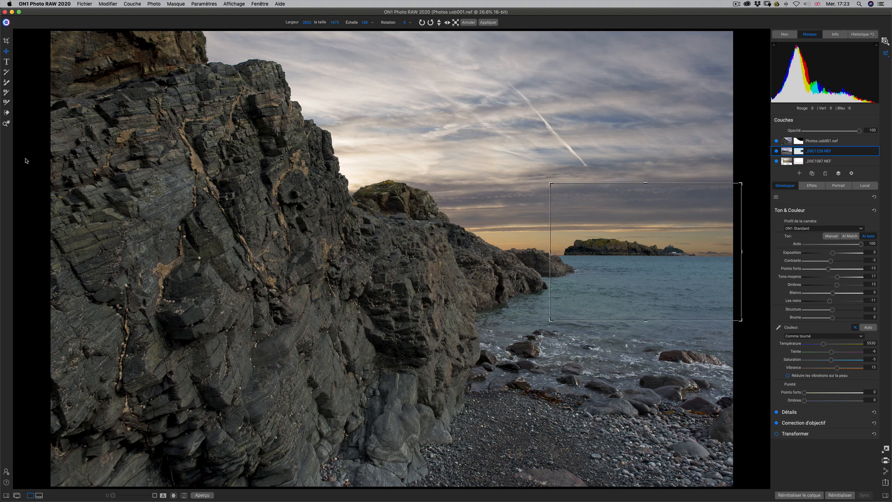
Step: Switch to the masking brush with the _DSC1228.NEF island layer selected
{"action": "left_click", "coordinate": [7, 94]}
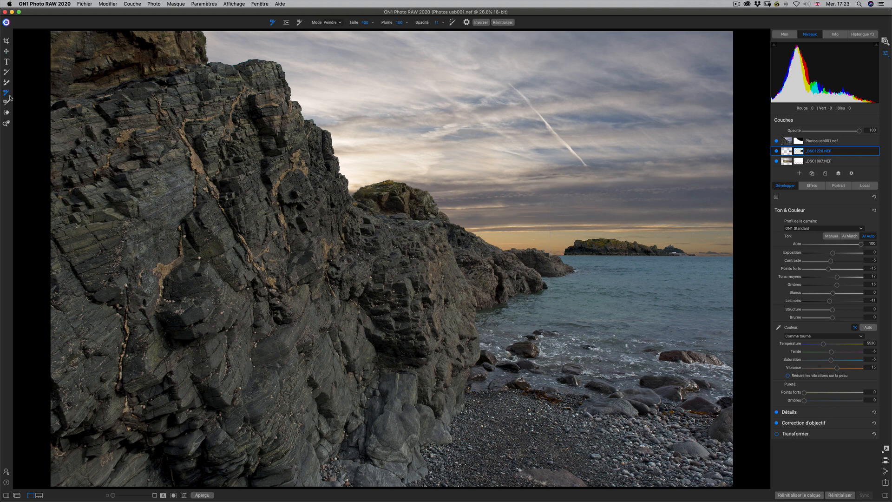